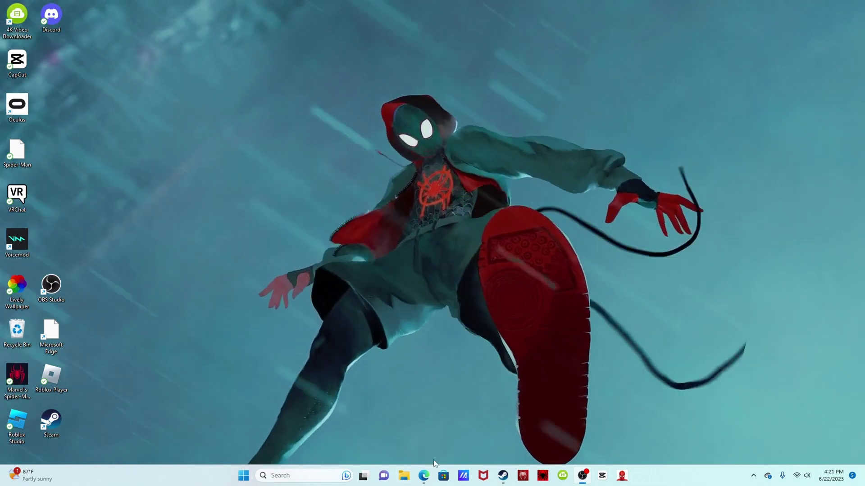
- Open Nexus Mods in the Edge browser and switch to the Marvel's Spider-Man: Miles Morales game section
{"action": "left_click", "coordinate": [423, 476]}
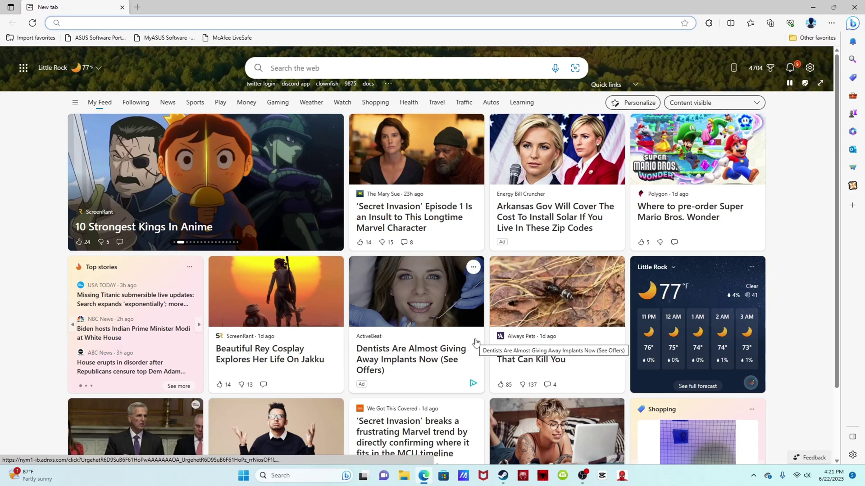
{"action": "type", "text": "N"}
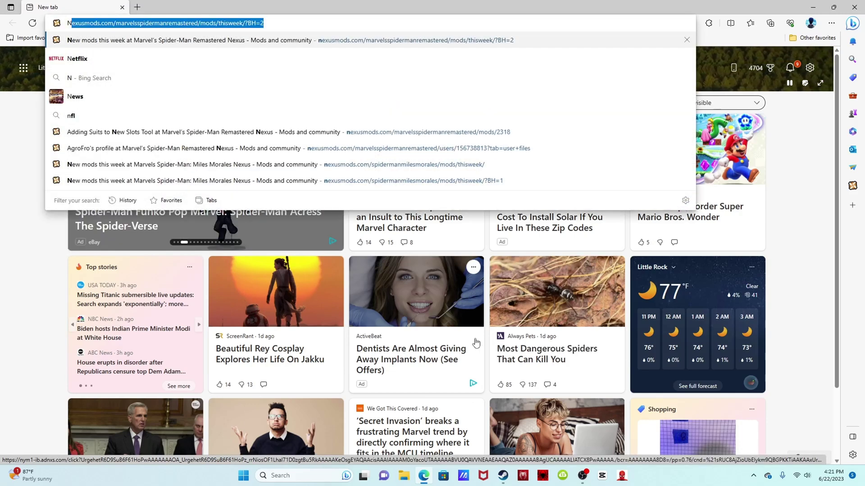
{"action": "type", "text": "EZ"}
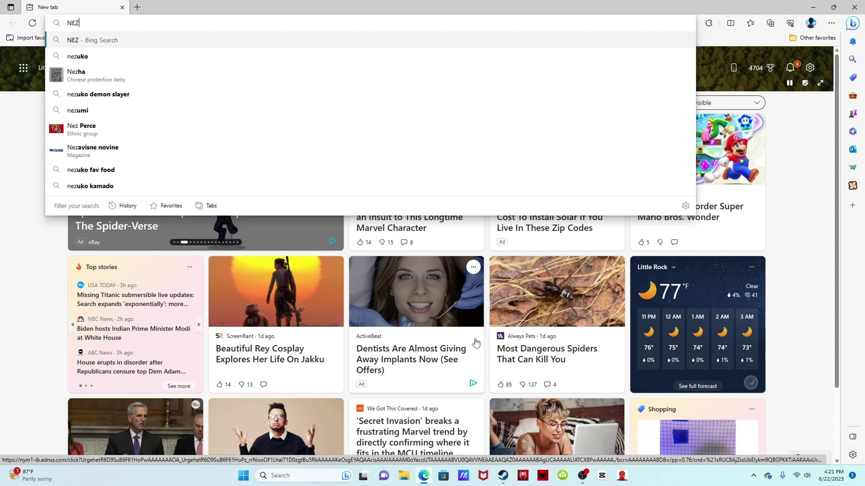
{"action": "key", "text": "BackSpace"}
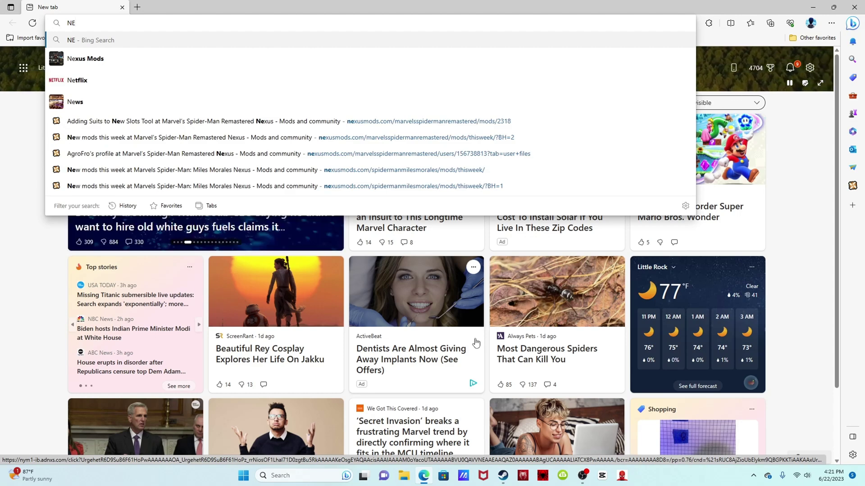
{"action": "type", "text": "XU"}
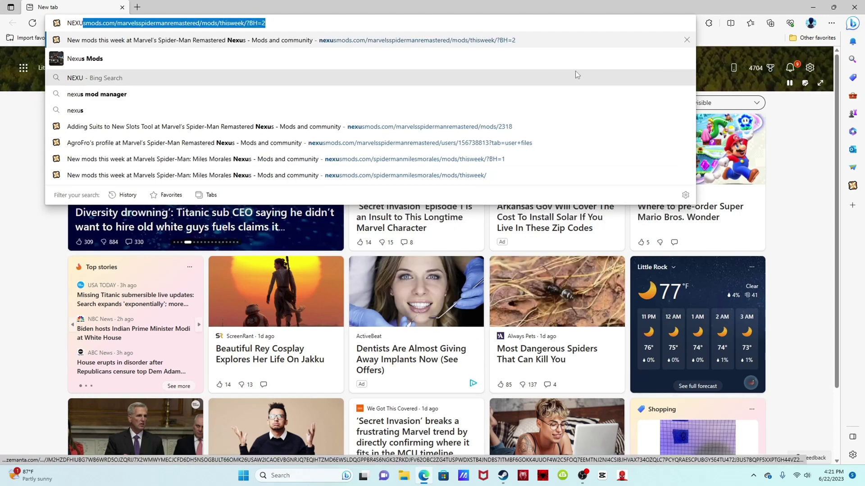
{"action": "key", "text": "Return"}
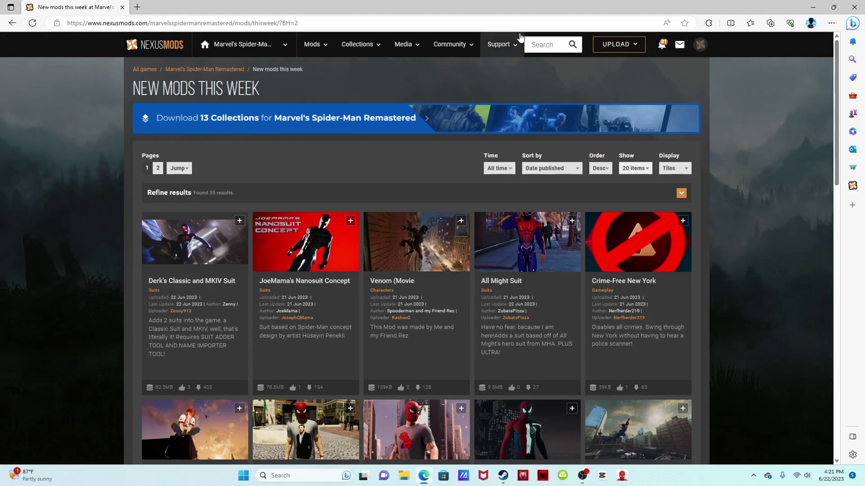
{"action": "left_click", "coordinate": [285, 44]}
{"action": "left_click", "coordinate": [230, 113]}
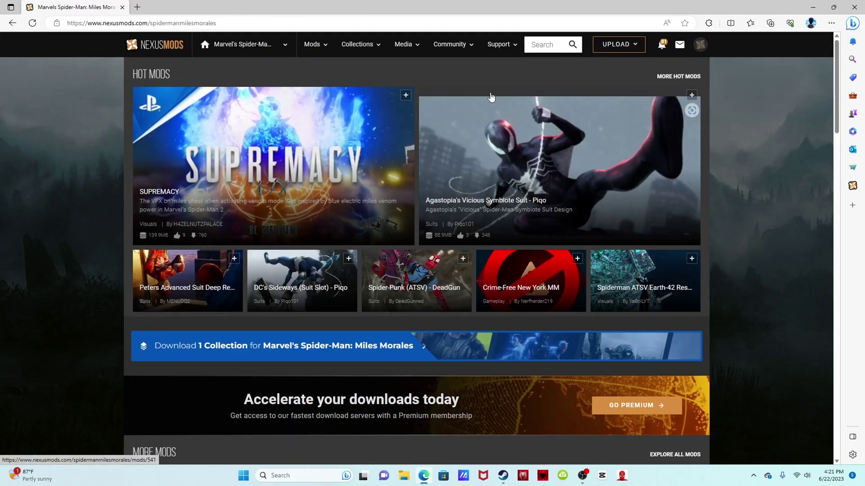
- Search the Miles Morales mods for "mod" and open the Spider-Man Miles Morales PC Modding Tool page
{"action": "left_click", "coordinate": [553, 45]}
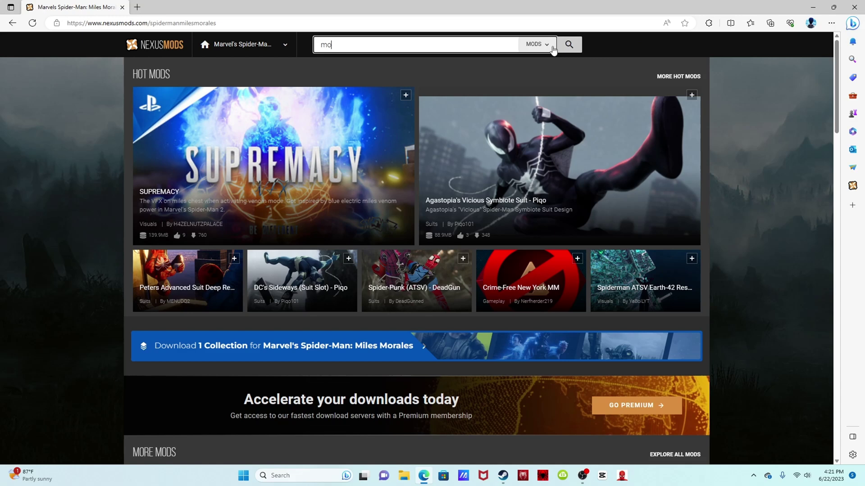
{"action": "type", "text": "mos"}
{"action": "key", "text": "BackSpace"}
{"action": "type", "text": "d"}
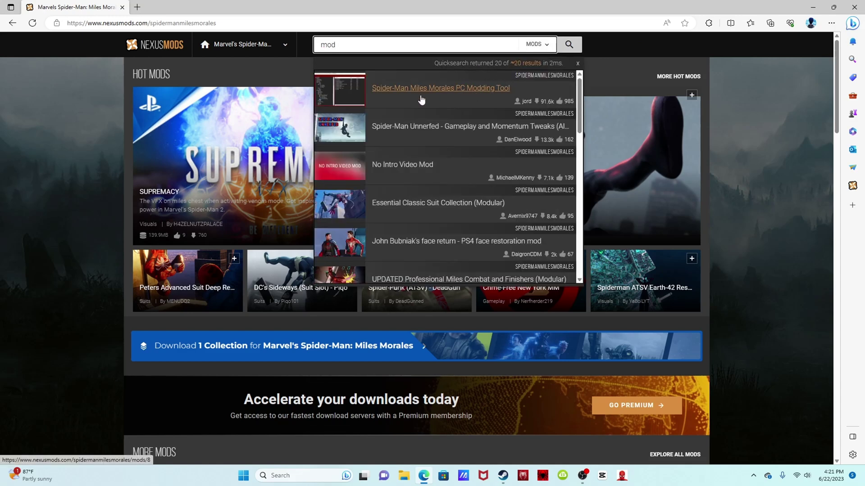
{"action": "left_click", "coordinate": [487, 92]}
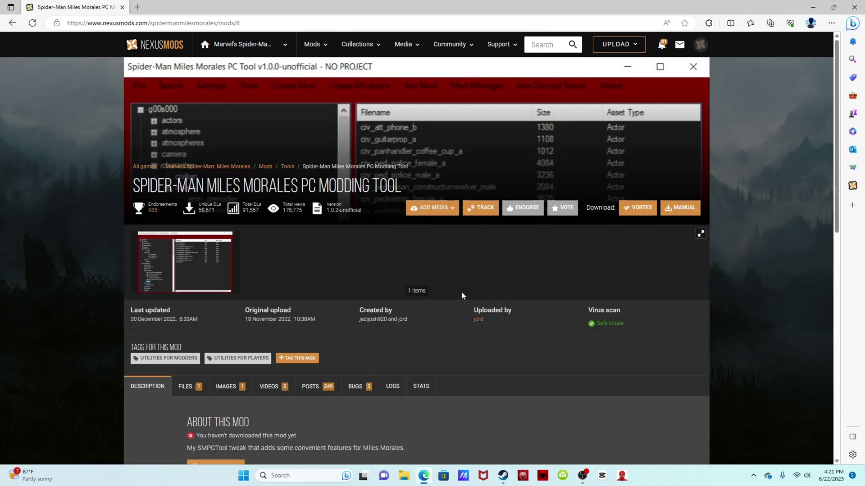
- Expand the modding tool's Requirements section and check which dependencies it lists
{"action": "scroll", "coordinate": [470, 302], "scroll_direction": "down", "scroll_amount": 3}
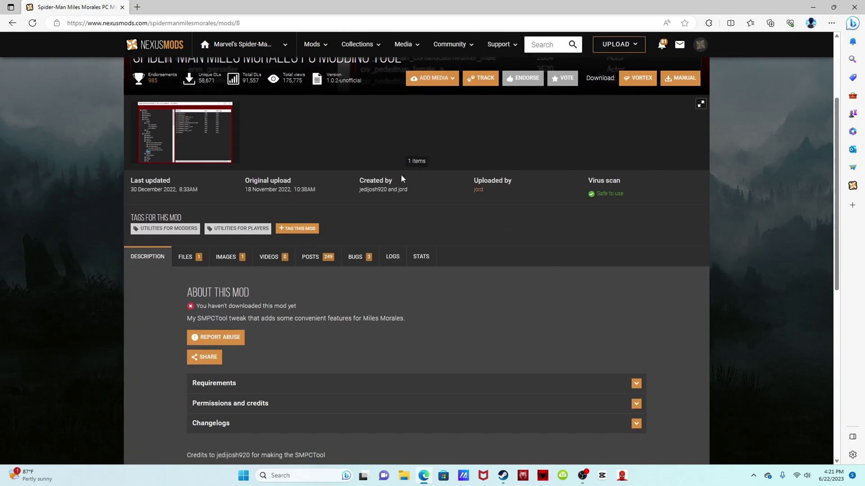
{"action": "left_click", "coordinate": [214, 385]}
{"action": "scroll", "coordinate": [318, 285], "scroll_direction": "down", "scroll_amount": 2}
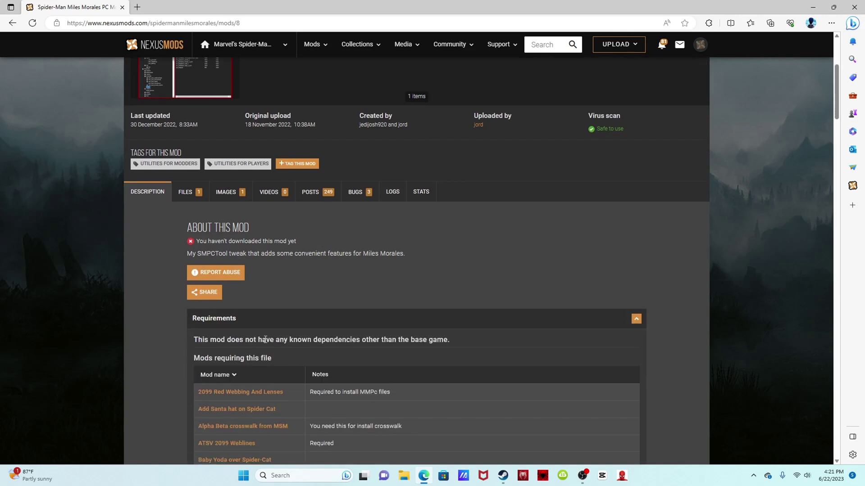
{"action": "scroll", "coordinate": [265, 340], "scroll_direction": "up", "scroll_amount": 2}
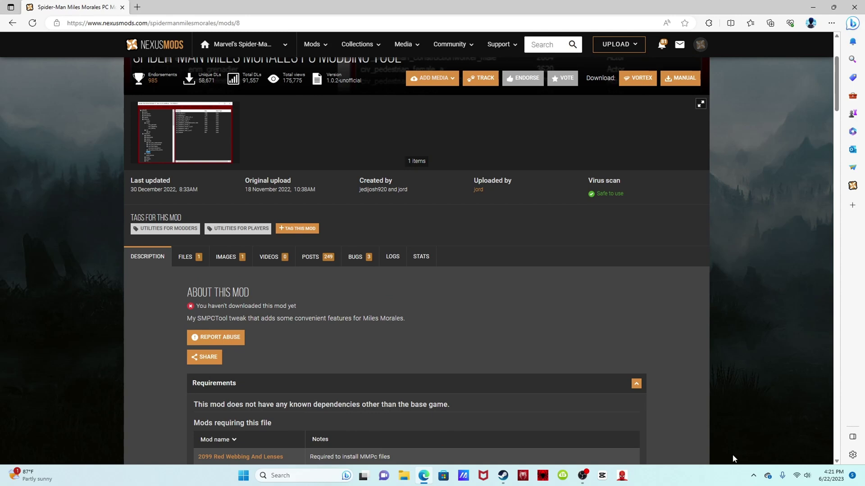
{"action": "scroll", "coordinate": [545, 399], "scroll_direction": "up", "scroll_amount": 4}
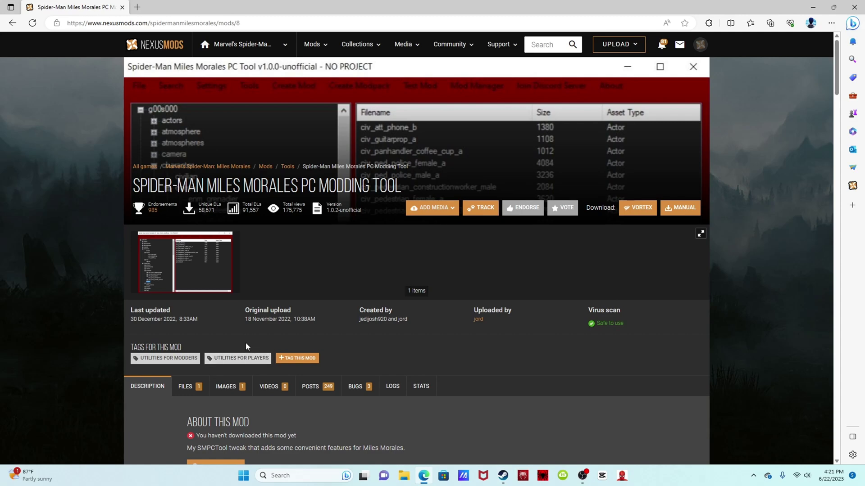
- Download the main file MilesMoralesPCTool v1.0.2 manually from the mod's files, using the slow download option
{"action": "left_click", "coordinate": [197, 396]}
{"action": "scroll", "coordinate": [213, 368], "scroll_direction": "down", "scroll_amount": 3}
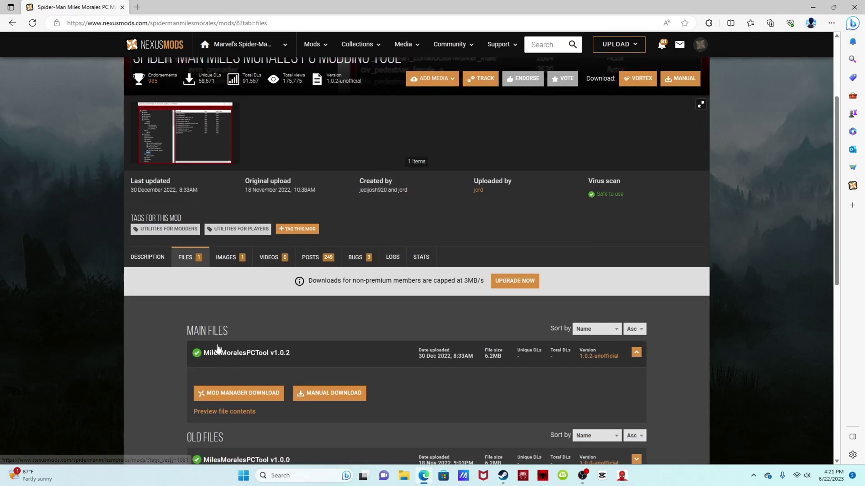
{"action": "scroll", "coordinate": [318, 369], "scroll_direction": "down", "scroll_amount": 1}
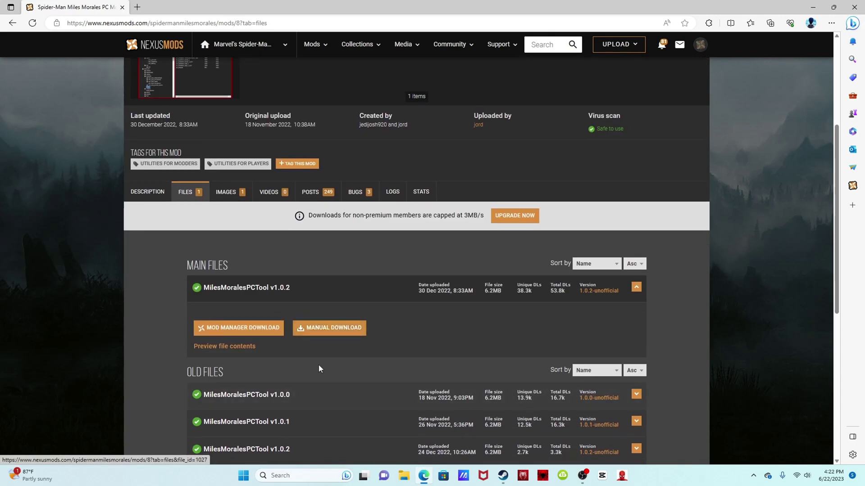
{"action": "left_click", "coordinate": [314, 329]}
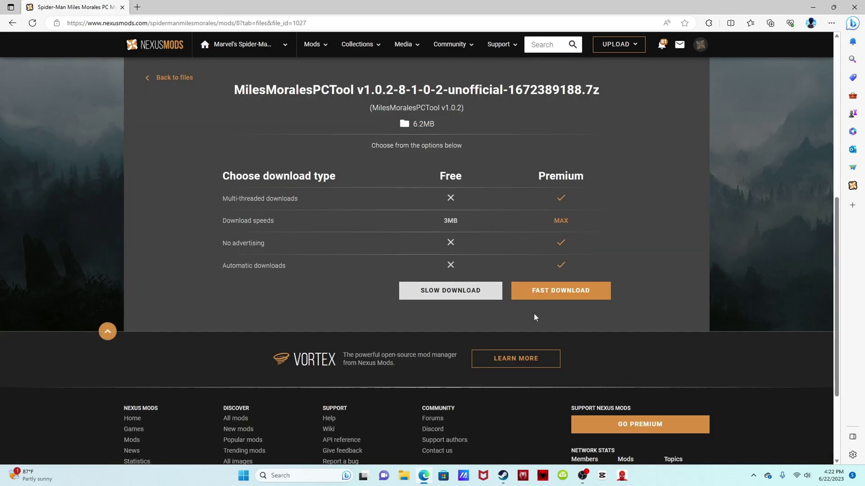
{"action": "left_click", "coordinate": [436, 299]}
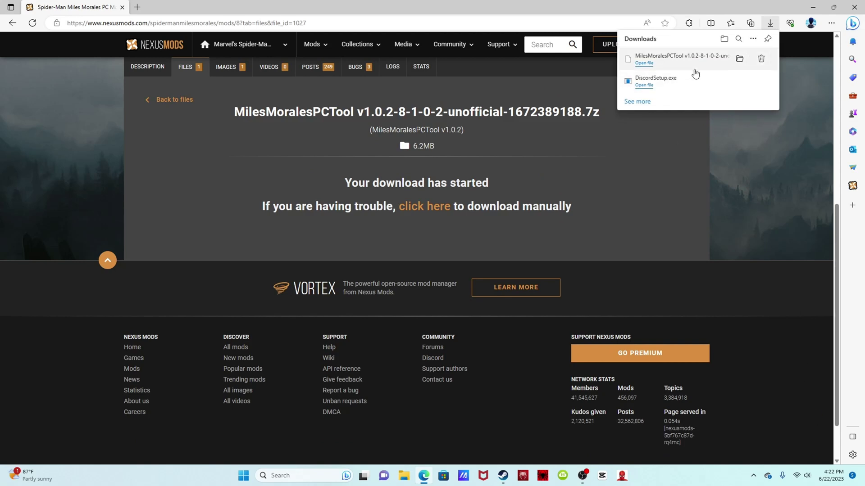
- Extract the downloaded MilesMoralesPCTool archive with 7-Zip into its own subfolder of Downloads and launch MMPCTool from it
{"action": "left_click", "coordinate": [739, 59]}
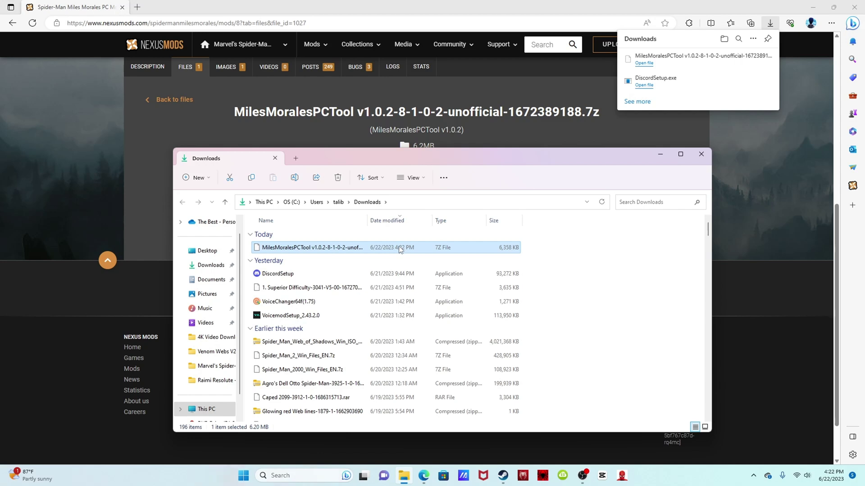
{"action": "right_click", "coordinate": [400, 250]}
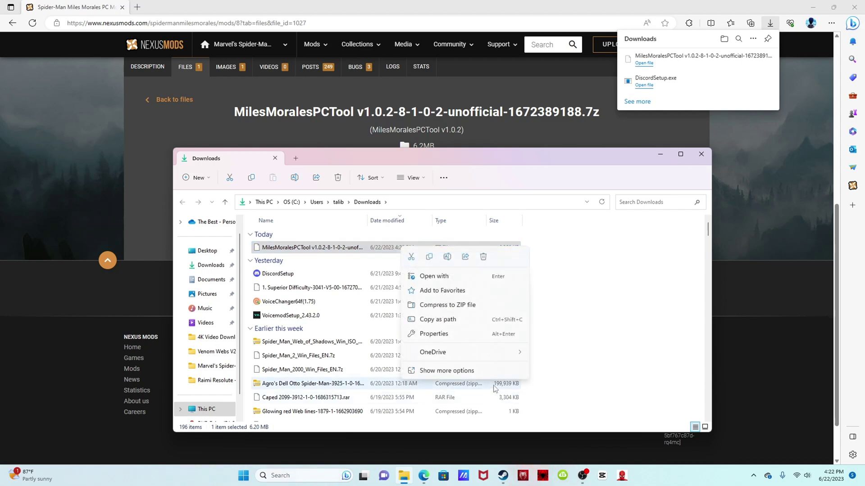
{"action": "left_click", "coordinate": [486, 371]}
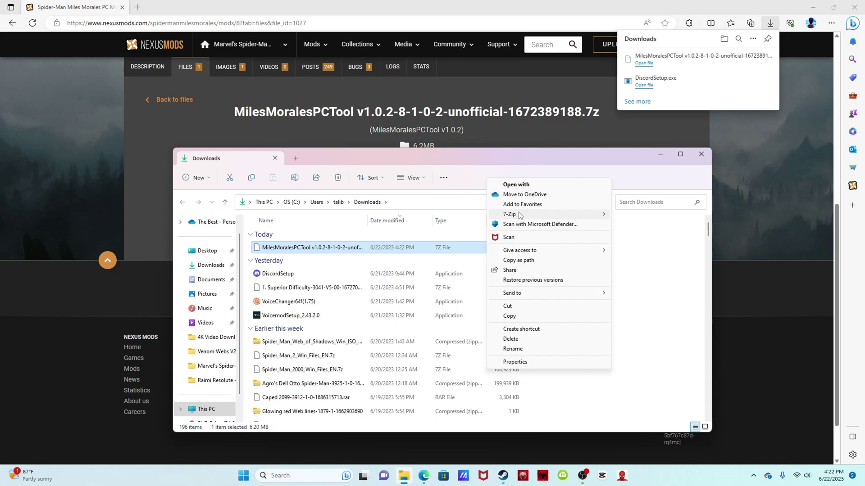
{"action": "mouse_move", "coordinate": [517, 213]}
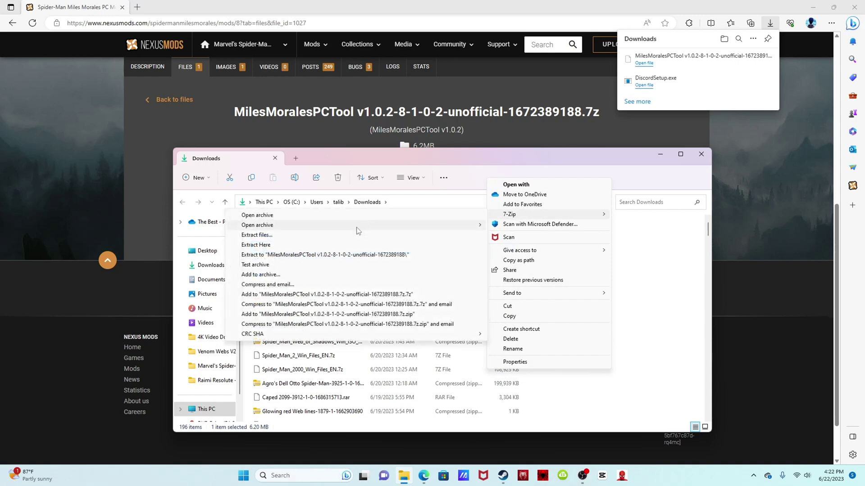
{"action": "left_click", "coordinate": [332, 235]}
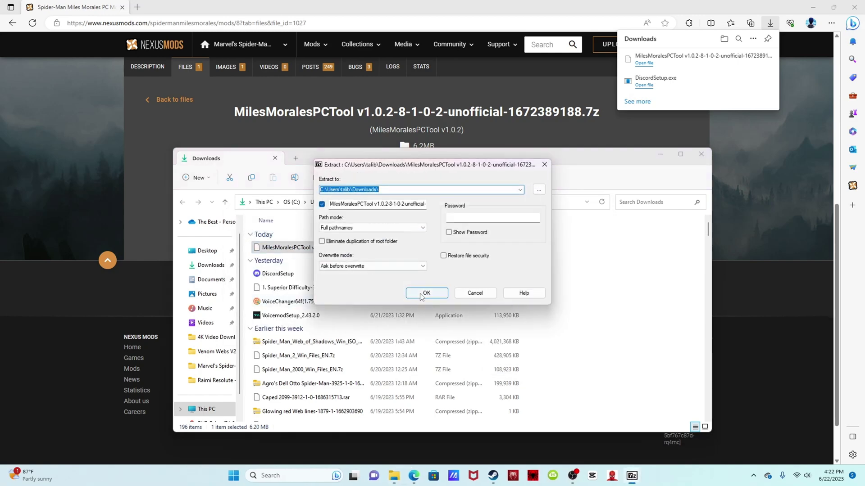
{"action": "left_click", "coordinate": [421, 293]}
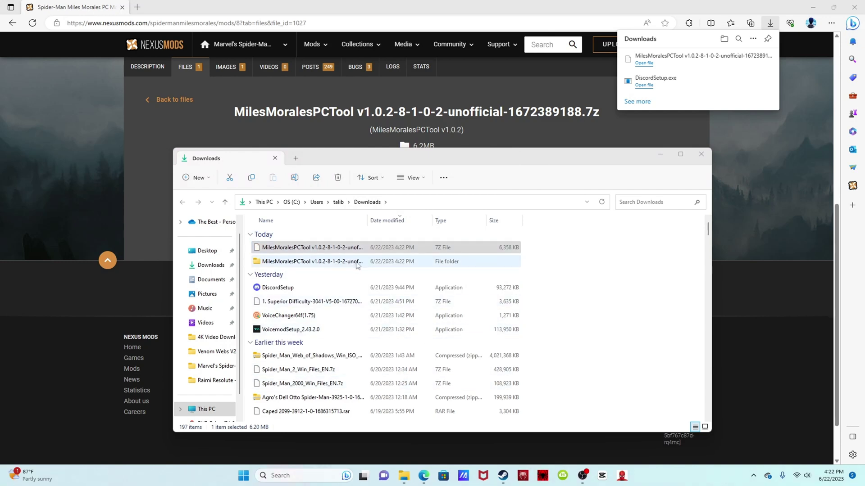
{"action": "double_click", "coordinate": [312, 262]}
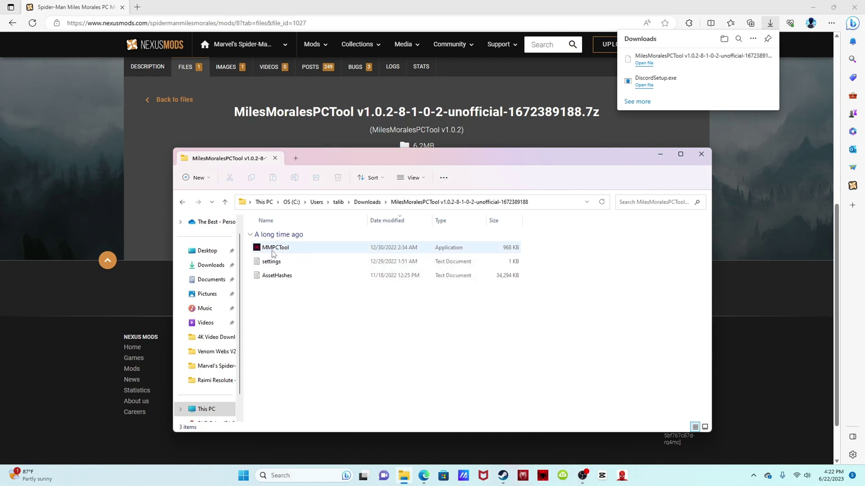
{"action": "double_click", "coordinate": [409, 249]}
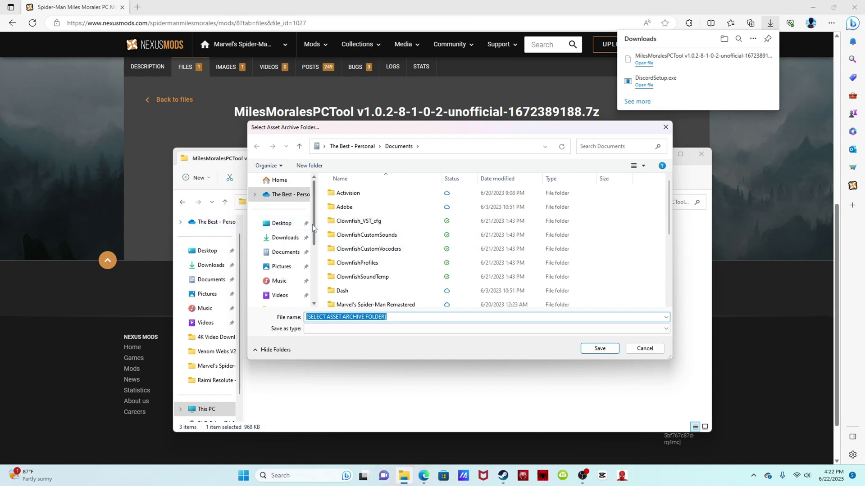
{"action": "scroll", "coordinate": [365, 252], "scroll_direction": "down", "scroll_amount": 1}
{"action": "left_click", "coordinate": [366, 273]}
{"action": "double_click", "coordinate": [366, 273]}
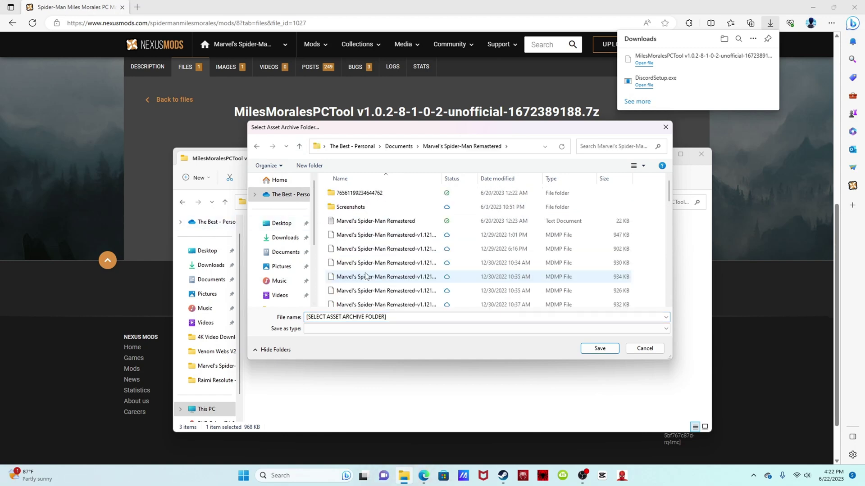
{"action": "left_click", "coordinate": [352, 146]}
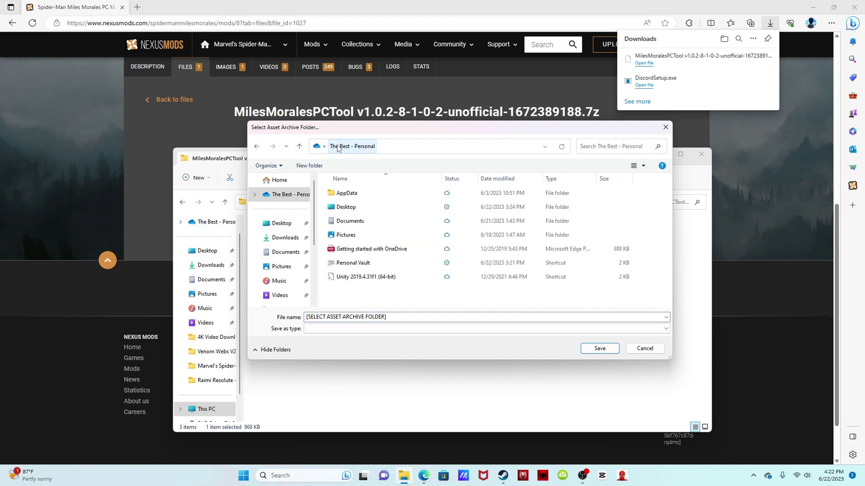
- Browse in the asset archive dialog to C:\Program Files (x86)\Steam\steamapps\common\Marvel's Spider-Man Miles Morales
{"action": "scroll", "coordinate": [280, 248], "scroll_direction": "down", "scroll_amount": 3}
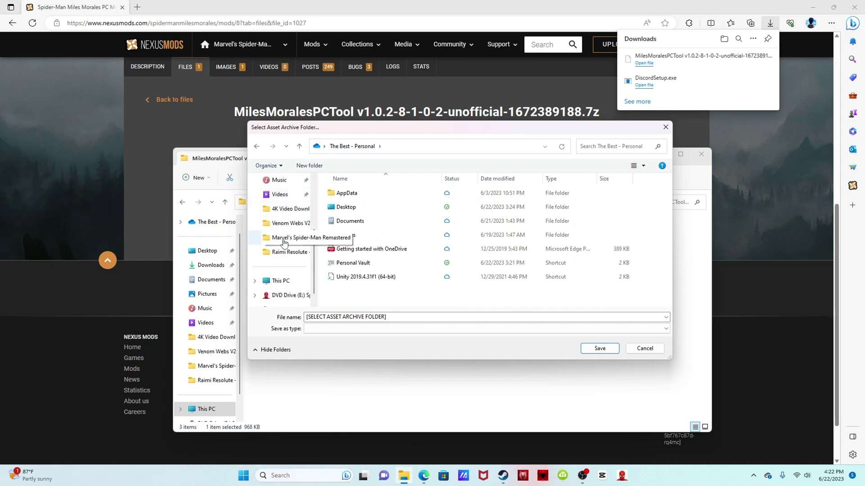
{"action": "left_click", "coordinate": [281, 266]}
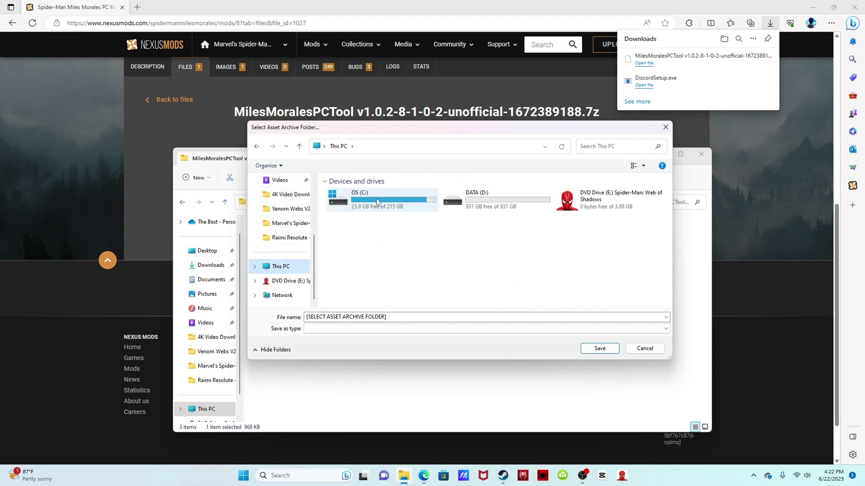
{"action": "double_click", "coordinate": [377, 202]}
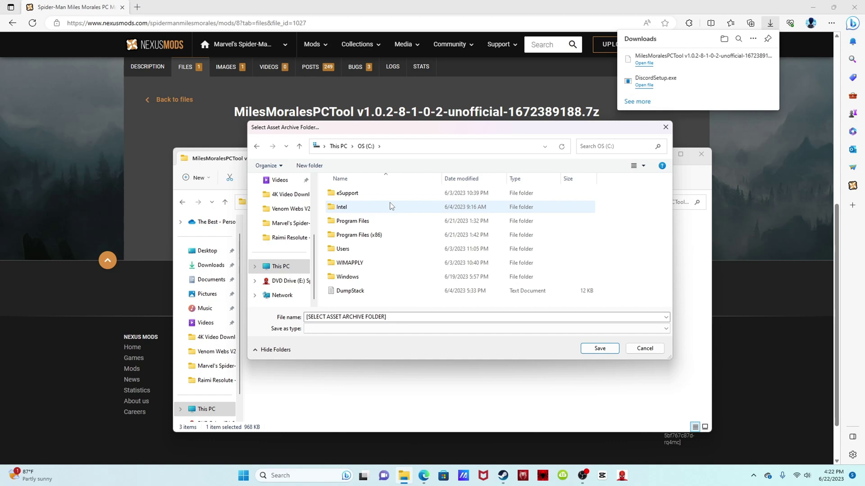
{"action": "double_click", "coordinate": [390, 236]}
{"action": "scroll", "coordinate": [390, 236], "scroll_direction": "down", "scroll_amount": 6}
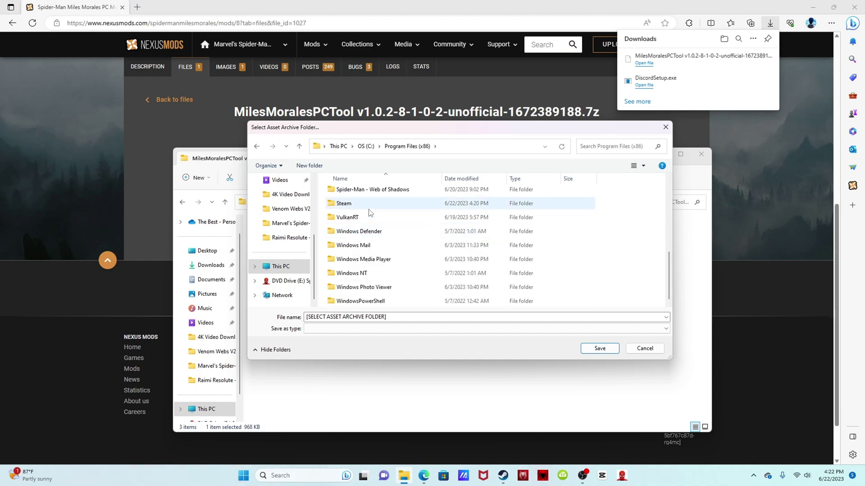
{"action": "double_click", "coordinate": [370, 207]}
{"action": "scroll", "coordinate": [365, 223], "scroll_direction": "down", "scroll_amount": 4}
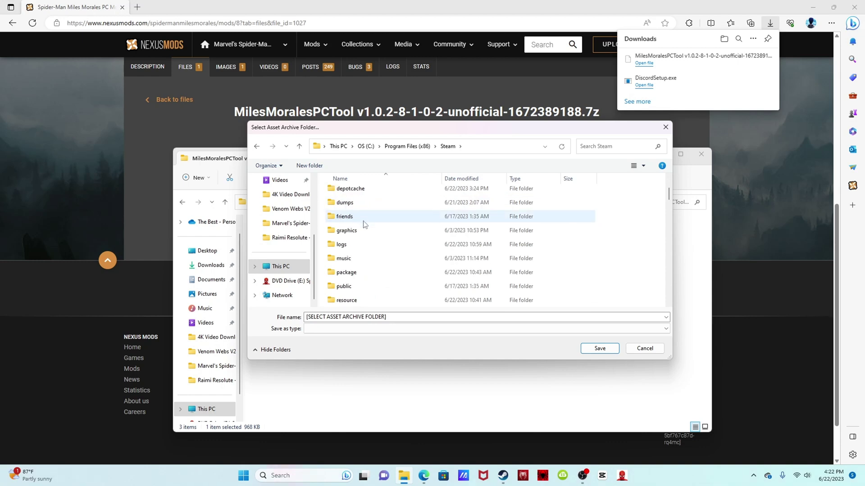
{"action": "double_click", "coordinate": [356, 258]}
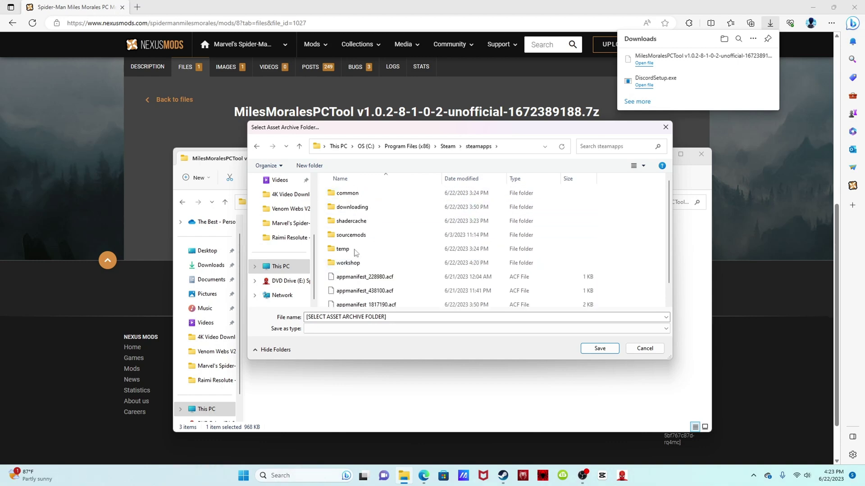
{"action": "double_click", "coordinate": [362, 194]}
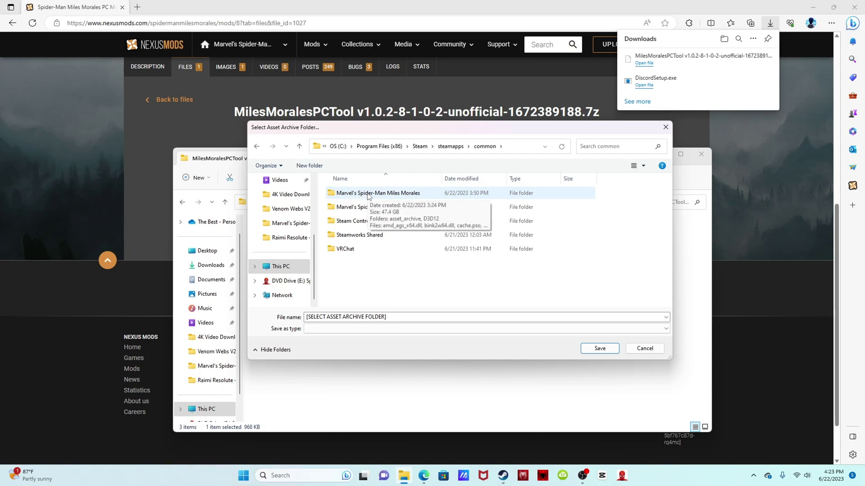
{"action": "double_click", "coordinate": [367, 193]}
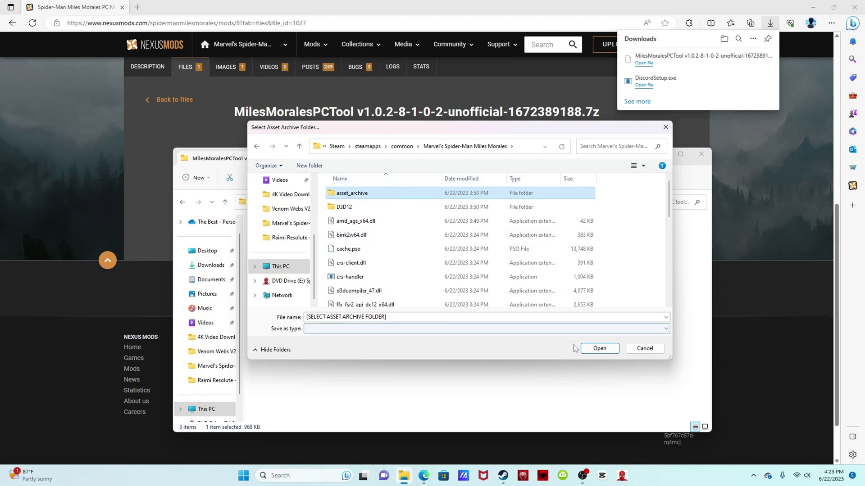
- Set the game's asset_archive folder as the modding tool's asset archive location and dismiss the confirmation
{"action": "left_click", "coordinate": [593, 350]}
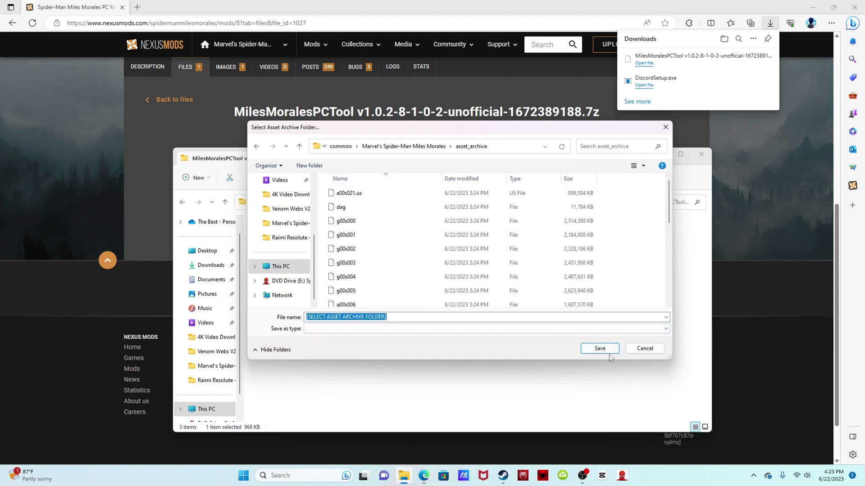
{"action": "left_click", "coordinate": [604, 350]}
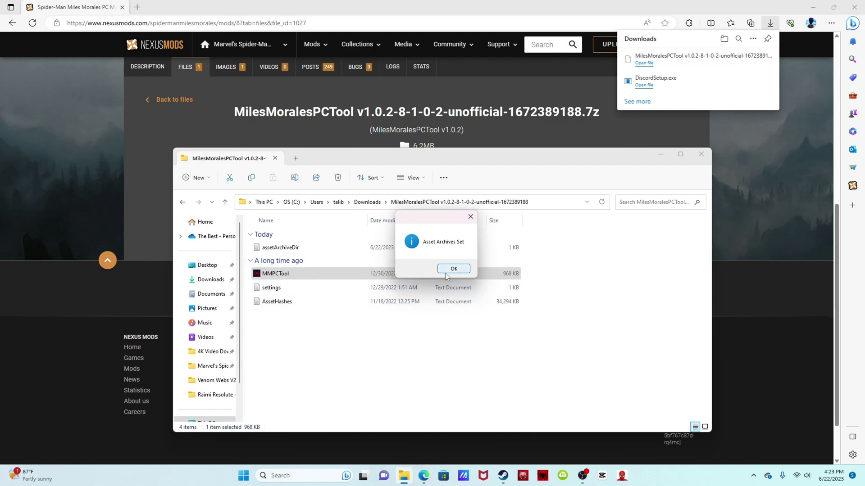
{"action": "left_click", "coordinate": [454, 268]}
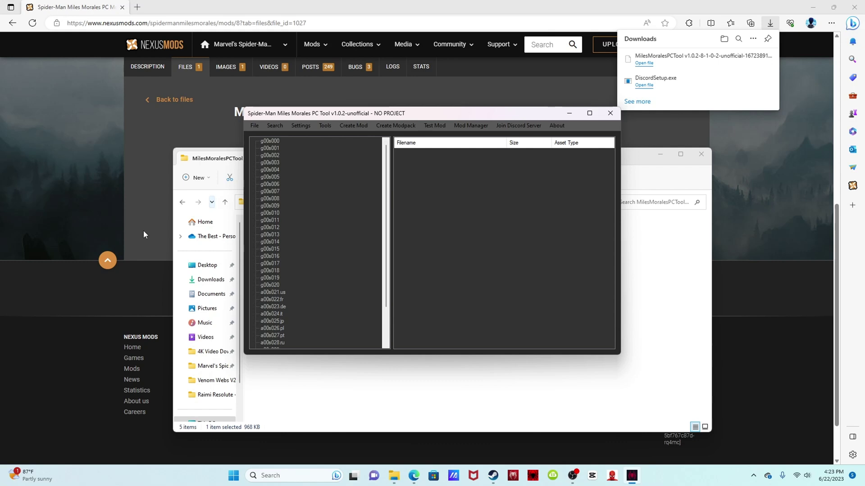
- Pin the running Miles Morales PC Tool to the taskbar
{"action": "right_click", "coordinate": [632, 476]}
{"action": "left_click", "coordinate": [622, 437]}
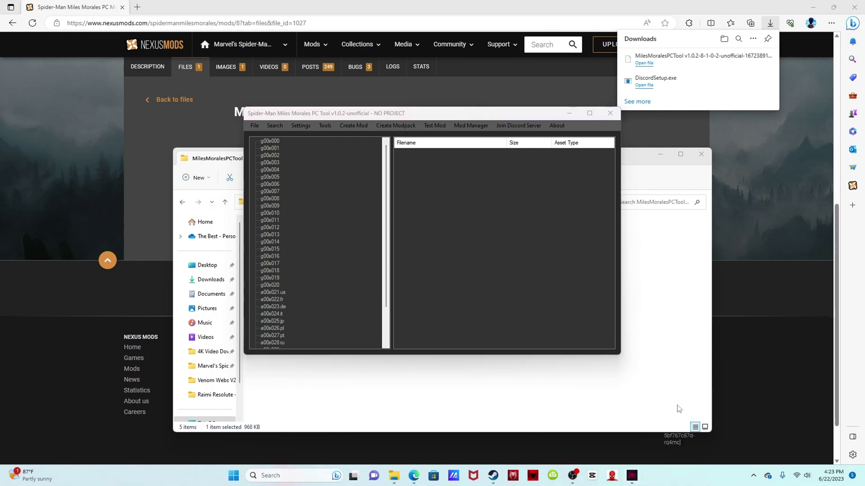
- Return to Nexus Mods in the browser, search the mods for "suit" and open the Suit Adding Tool For Miles Morales page
{"action": "left_click", "coordinate": [751, 158]}
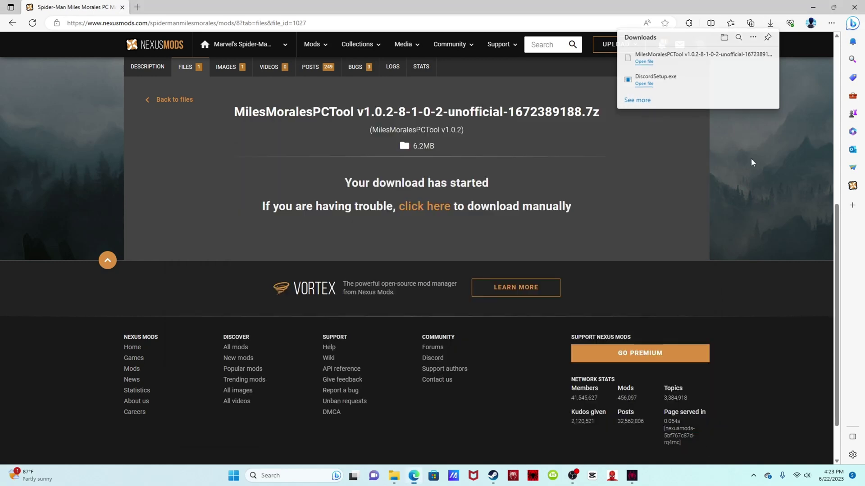
{"action": "left_click", "coordinate": [546, 44]}
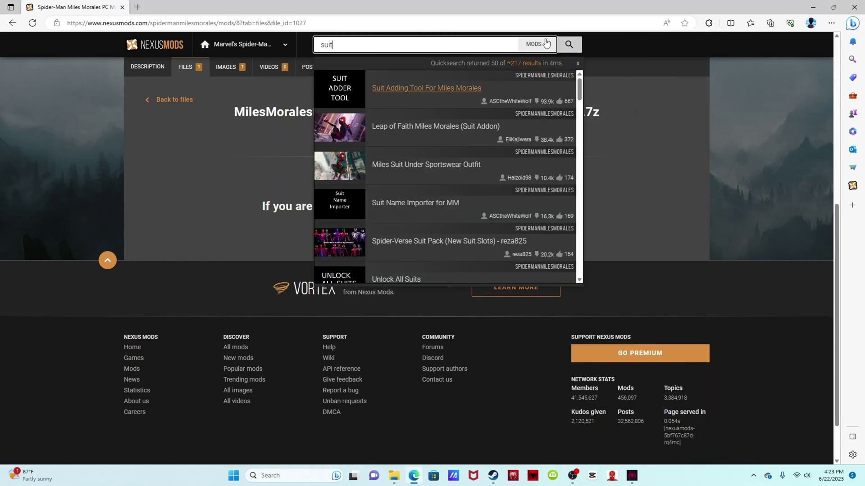
{"action": "left_click", "coordinate": [441, 89]}
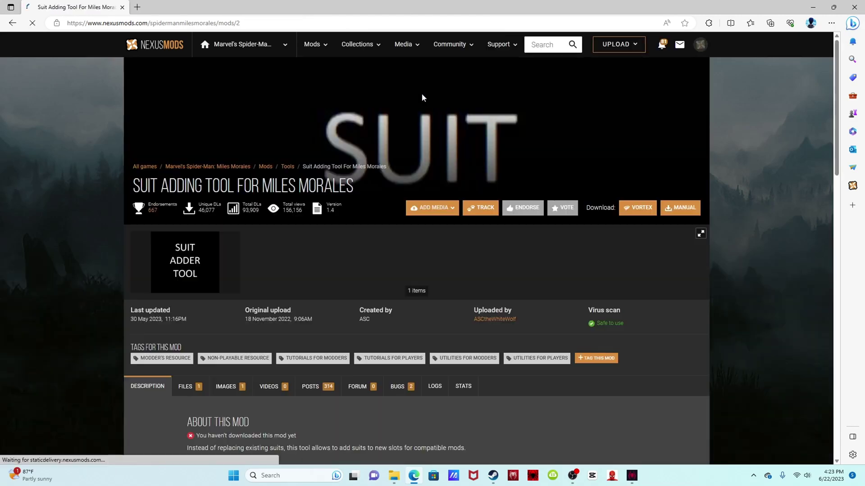
- Expand the suit adding tool's Requirements section and check its off-site dependencies
{"action": "scroll", "coordinate": [352, 336], "scroll_direction": "down", "scroll_amount": 5}
{"action": "left_click", "coordinate": [248, 252]}
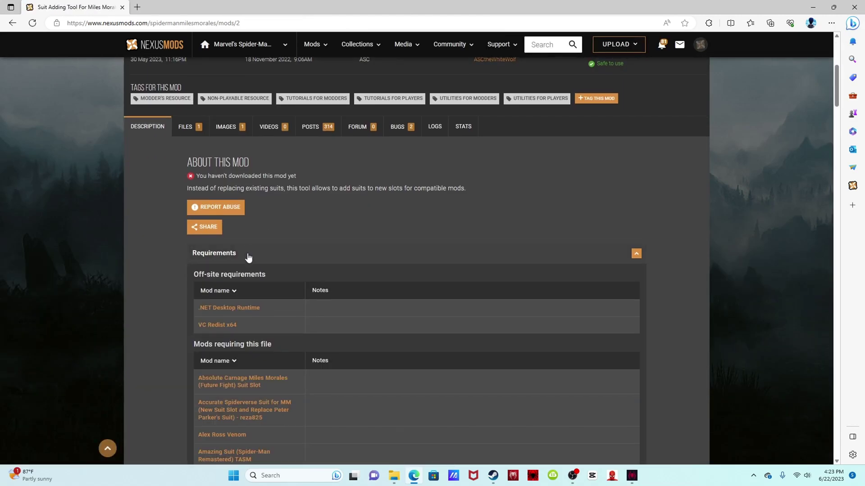
{"action": "scroll", "coordinate": [247, 255], "scroll_direction": "up", "scroll_amount": 2}
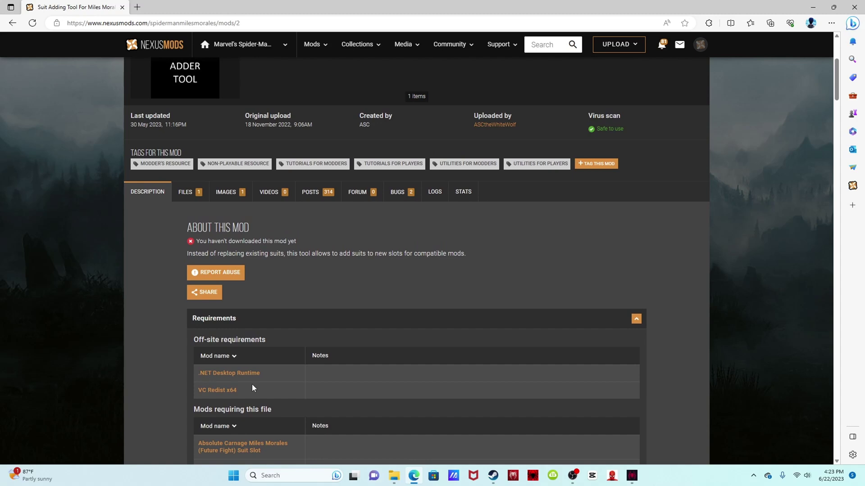
{"action": "scroll", "coordinate": [243, 360], "scroll_direction": "up", "scroll_amount": 5}
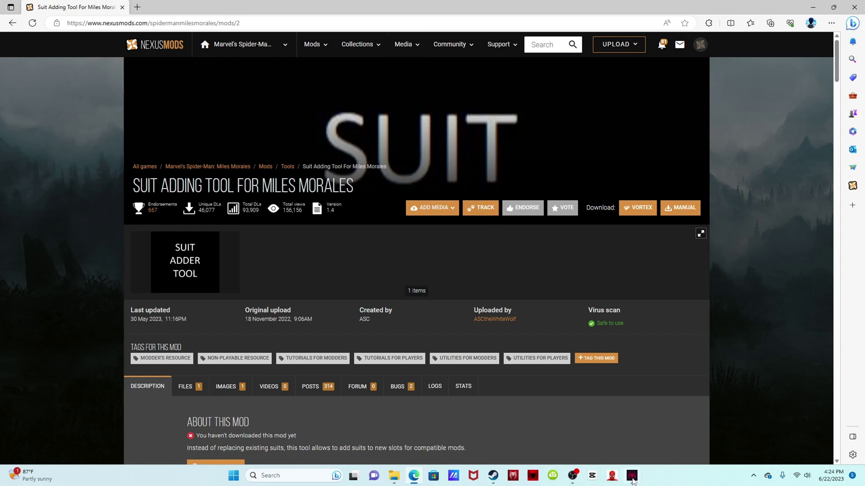
{"action": "mouse_move", "coordinate": [633, 480]}
{"action": "mouse_move", "coordinate": [572, 475]}
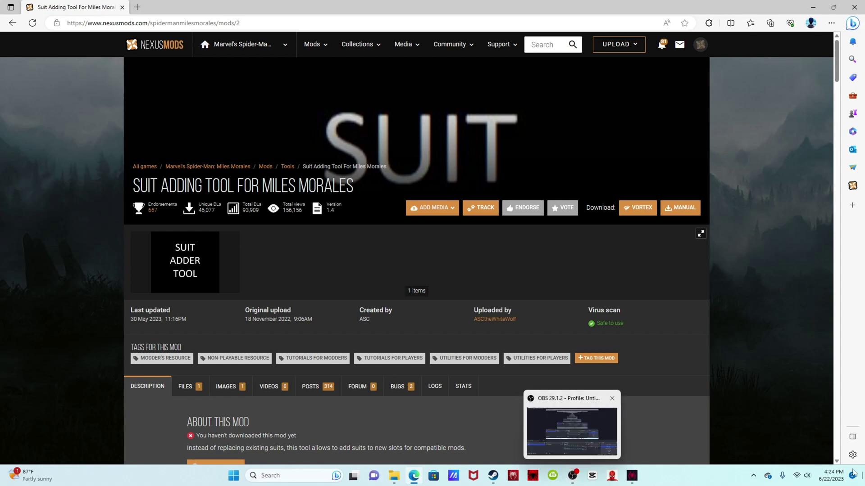